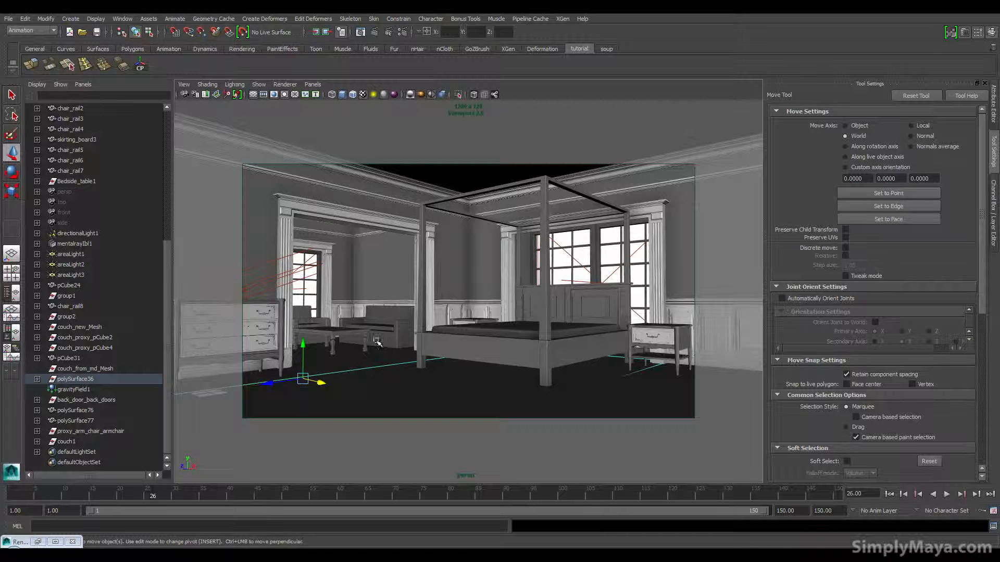
Step: Examine the wide doorway frame and the sitting area behind it from several close angles
middle_click_drag(302, 344, 318, 289, "alt")
left_click(306, 224)
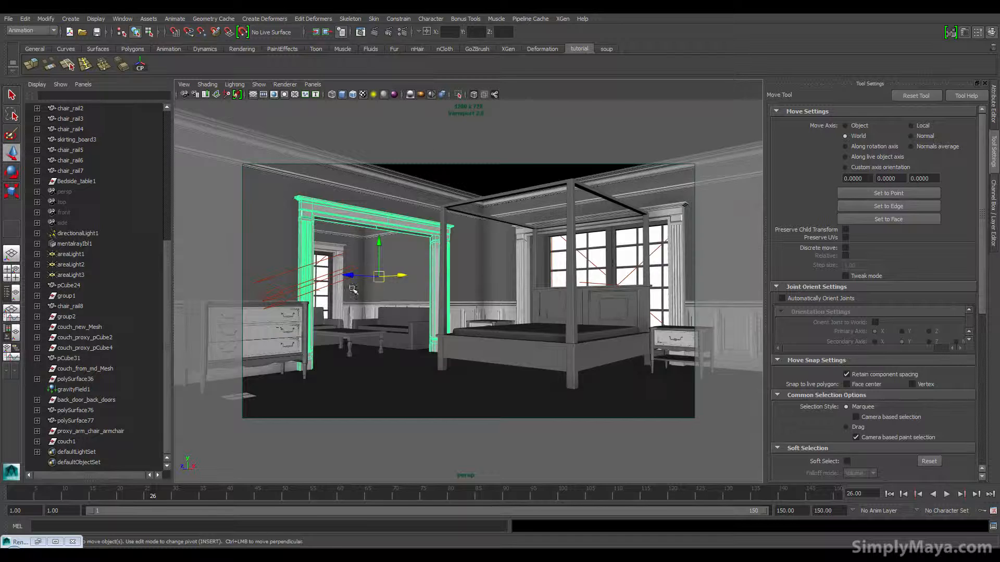
key("f")
left_click_drag(472, 290, 343, 320, "alt")
left_click(447, 327)
mouse_move(427, 321)
left_mouse_down("alt")
mouse_move(382, 319)
mouse_move(345, 299)
mouse_move(369, 315)
mouse_move(416, 317)
left_mouse_up("alt")
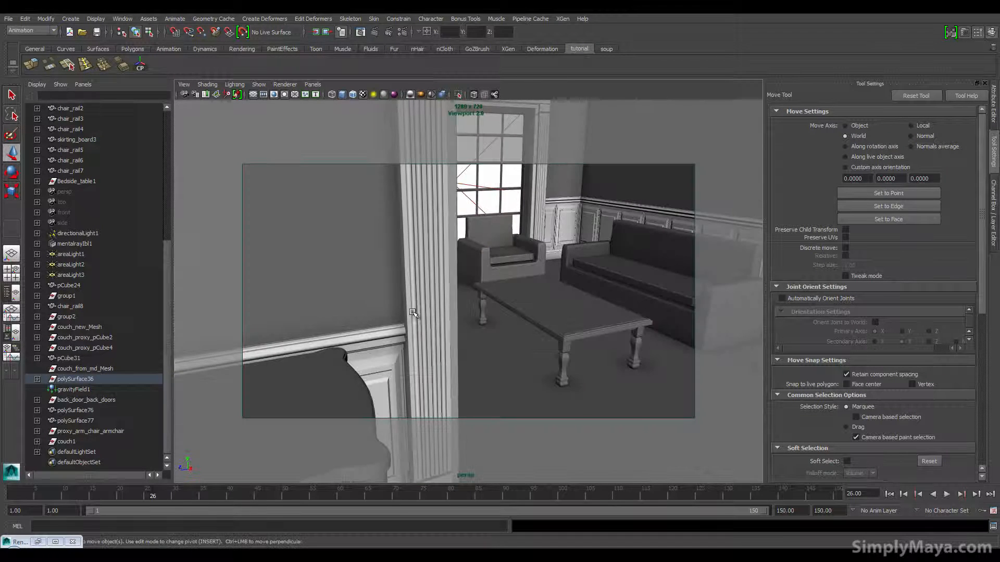
left_click_drag(434, 252, 480, 250, "alt")
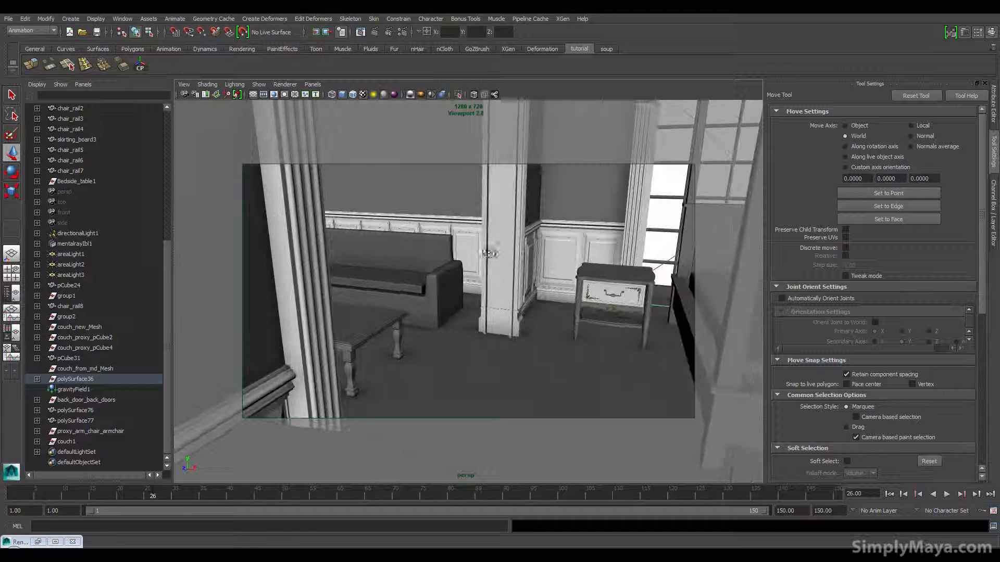
key("f")
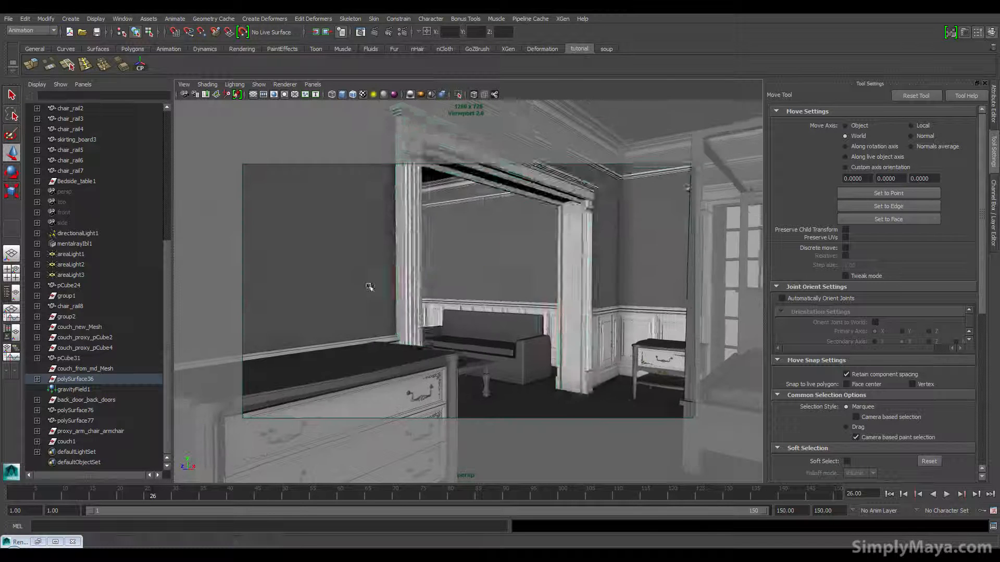
Step: Inspect the room walls and the overall layout of the bedroom and sitting area
left_click(451, 260)
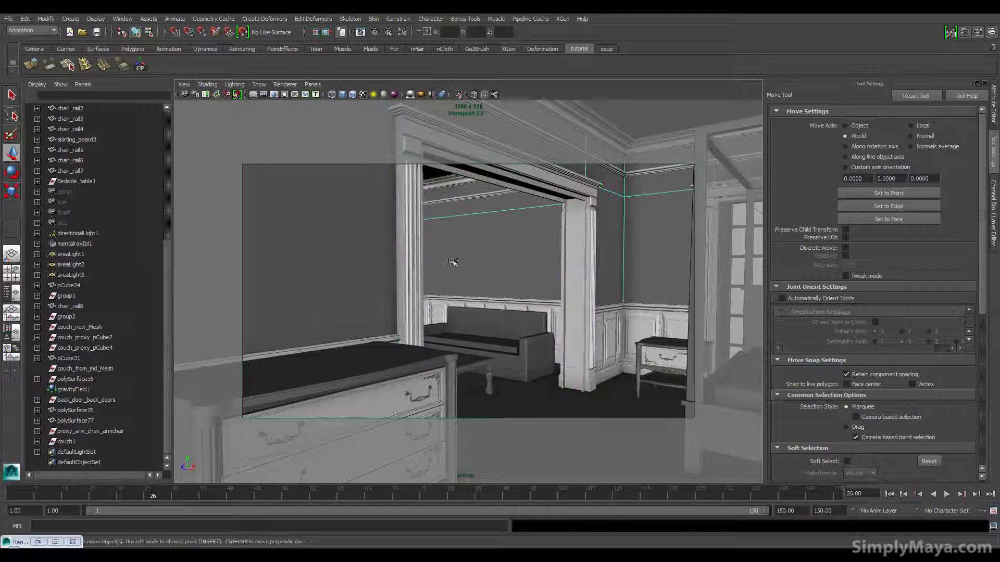
left_click_drag(470, 282, 406, 271, "alt")
right_click_drag(442, 279, 345, 287, "alt")
left_click_drag(345, 287, 412, 263, "alt")
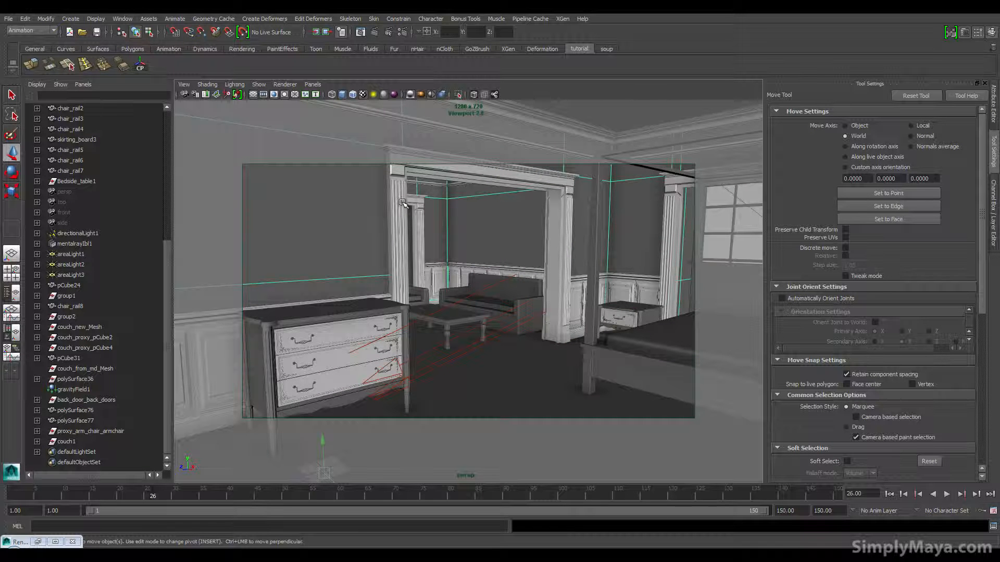
middle_click_drag(614, 275, 384, 279, "alt")
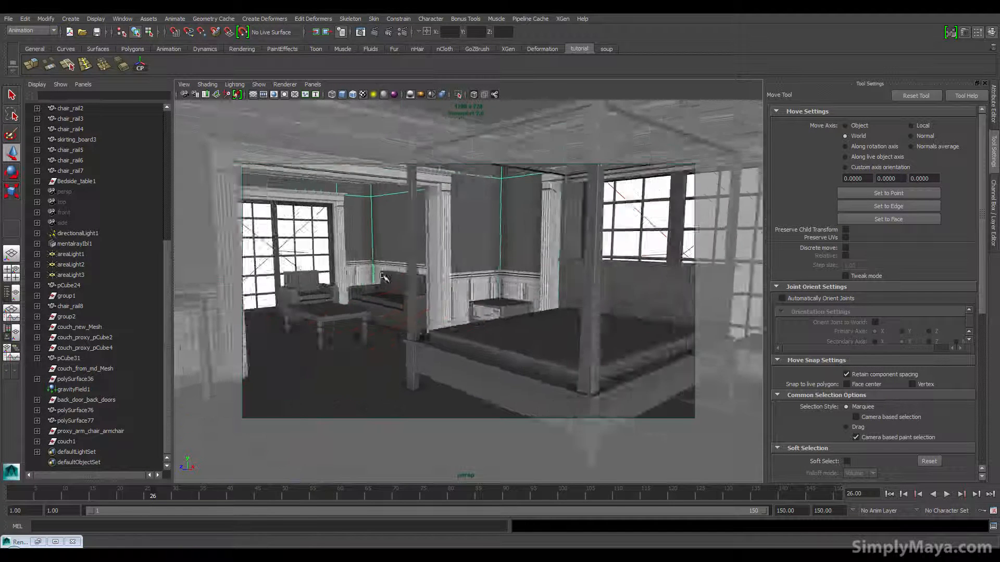
left_click_drag(384, 279, 345, 305, "alt")
Step: Try moving the doorway frame away from its opening, and undo the move
left_click(476, 227)
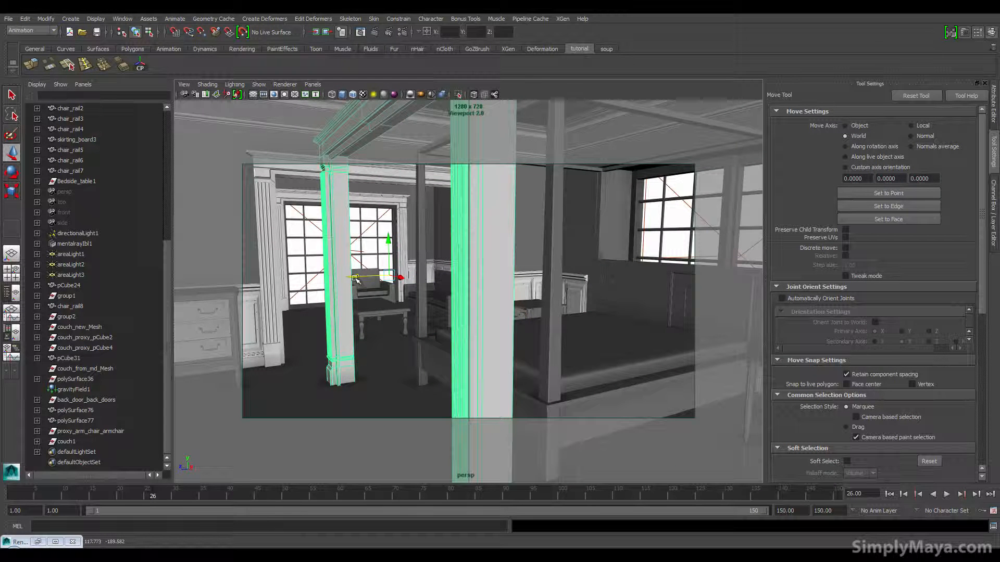
key("ctrl+z")
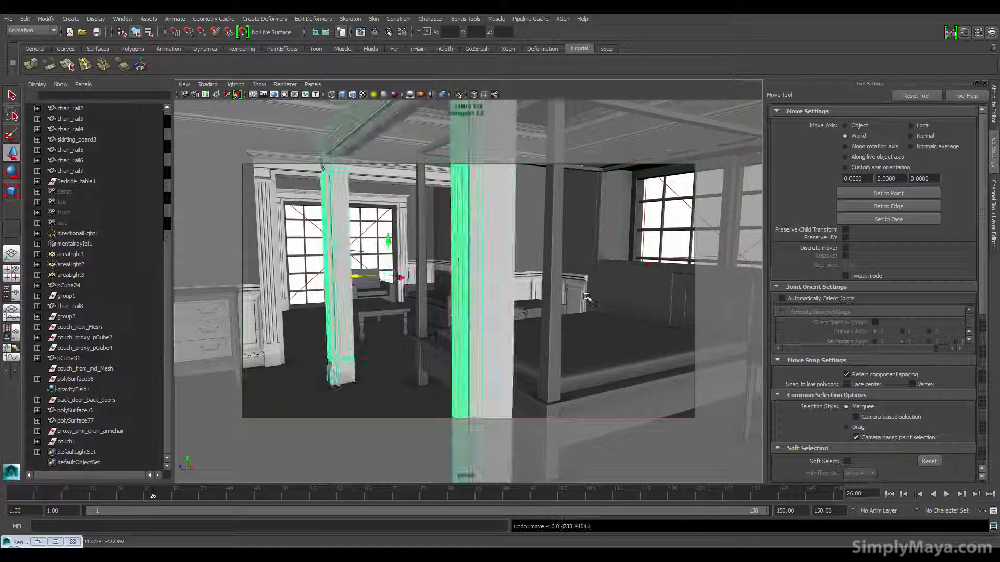
key("ctrl+z")
Step: Examine the sitting area's large window and the area light placed at it
left_click_drag(406, 285, 370, 254, "alt")
left_click(387, 222)
right_click_drag(386, 233, 417, 261, "alt")
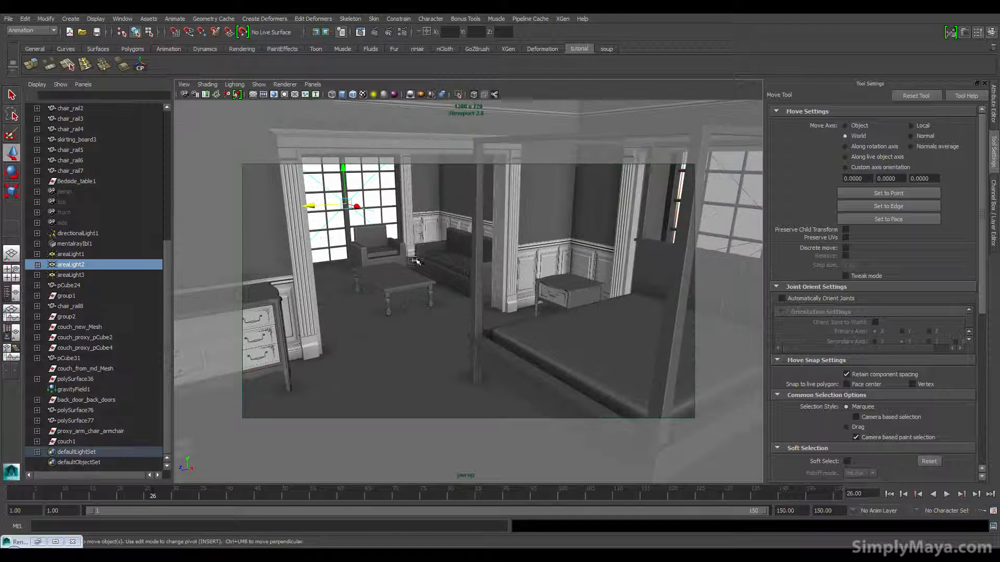
left_click(411, 223)
Step: Inspect the chest of drawers up close, selecting its lowest drawer front and that drawer's corner ornament
left_click_drag(412, 224, 570, 279, "alt")
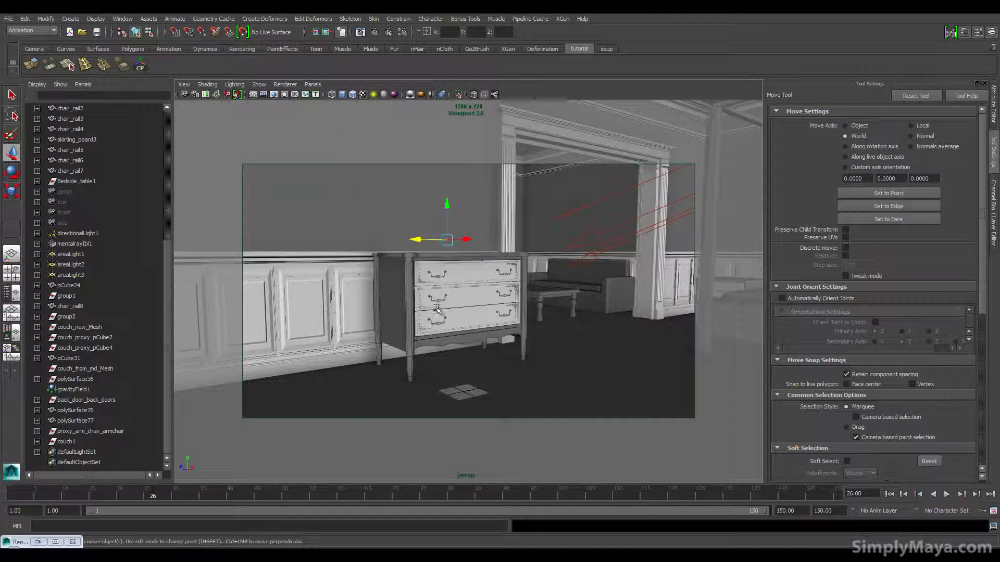
right_click_drag(552, 287, 613, 315, "alt")
middle_click_drag(612, 314, 643, 273, "alt")
right_click_drag(450, 284, 408, 285, "alt")
right_click_drag(428, 251, 395, 254, "alt")
left_click(337, 296)
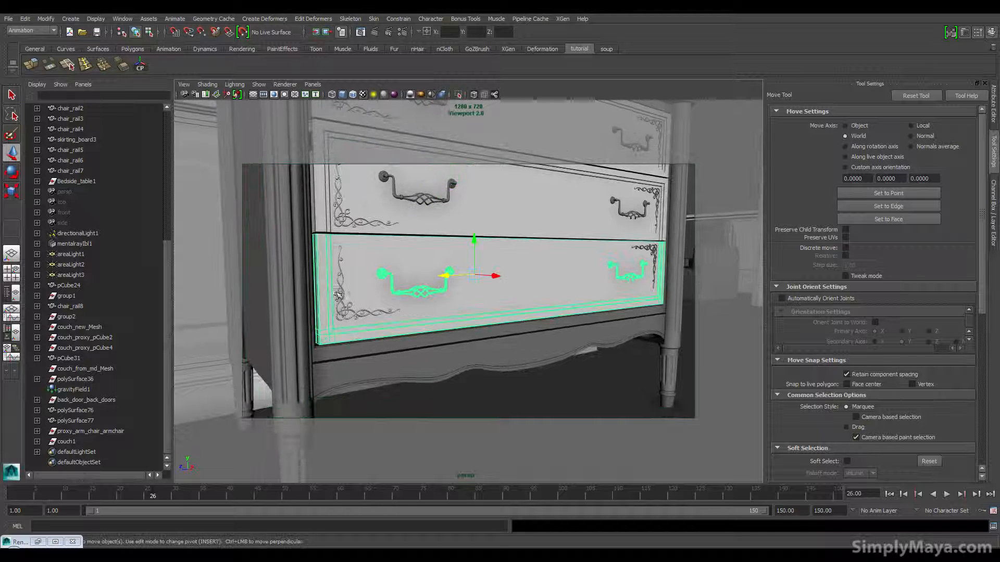
left_click(395, 310)
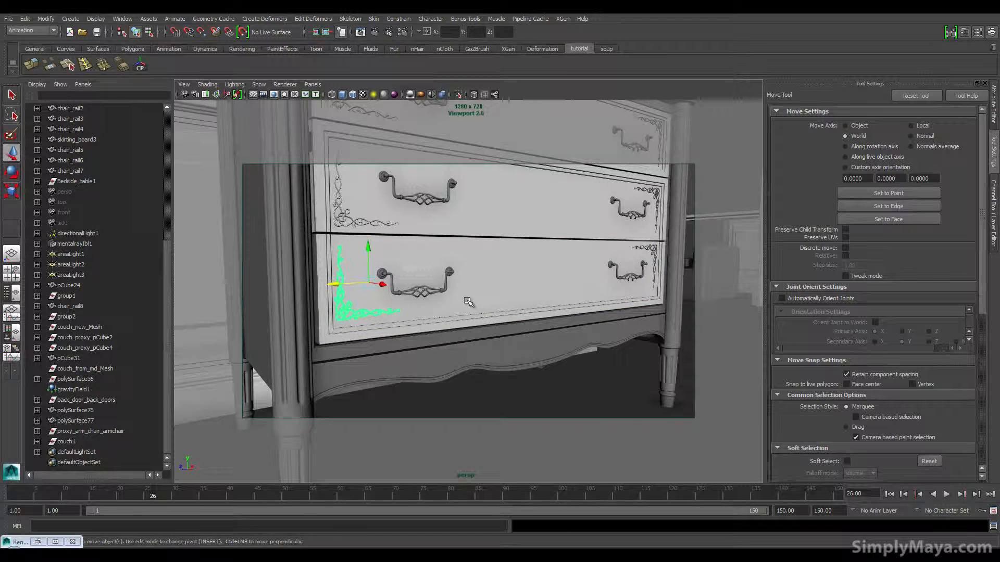
left_click_drag(467, 301, 506, 302, "alt")
right_click_drag(507, 302, 555, 317, "alt")
left_click_drag(556, 317, 489, 319, "alt")
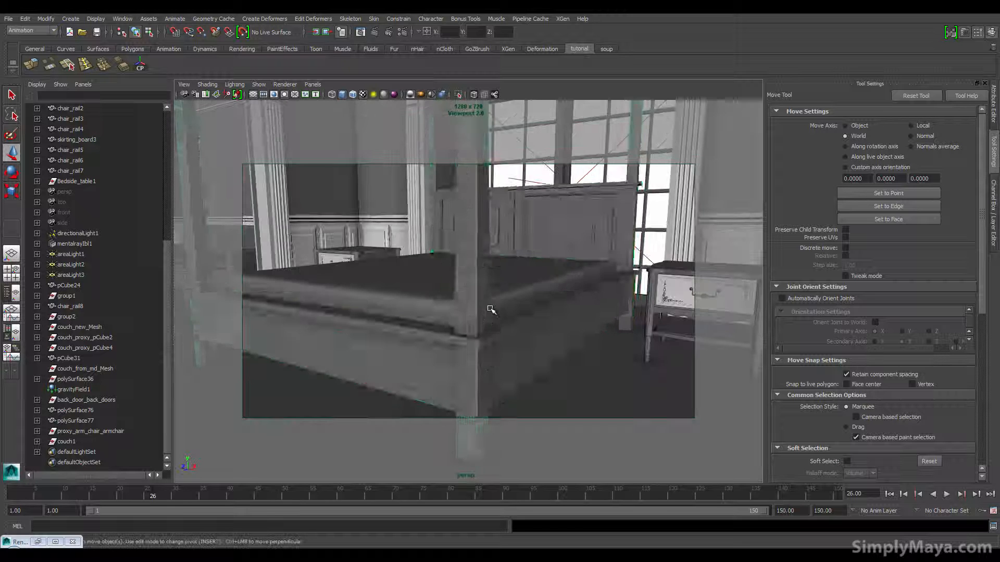
Step: Select the bed, expand its group in the scene hierarchy and show the bed_proxy node
left_click(490, 309)
middle_click_drag(556, 308, 488, 318, "alt")
left_click(504, 350)
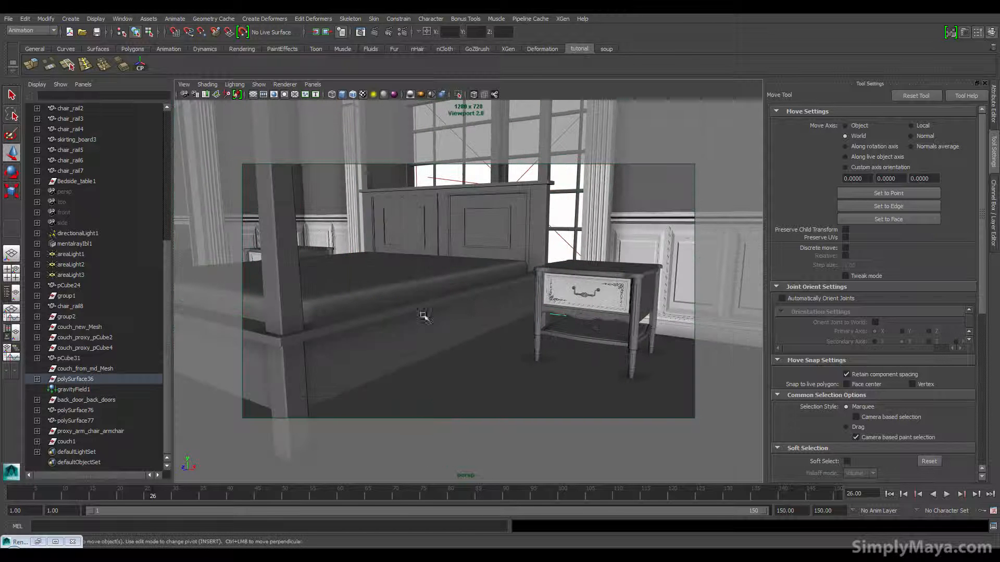
left_click(313, 337)
scroll(109, 214, "up", 7)
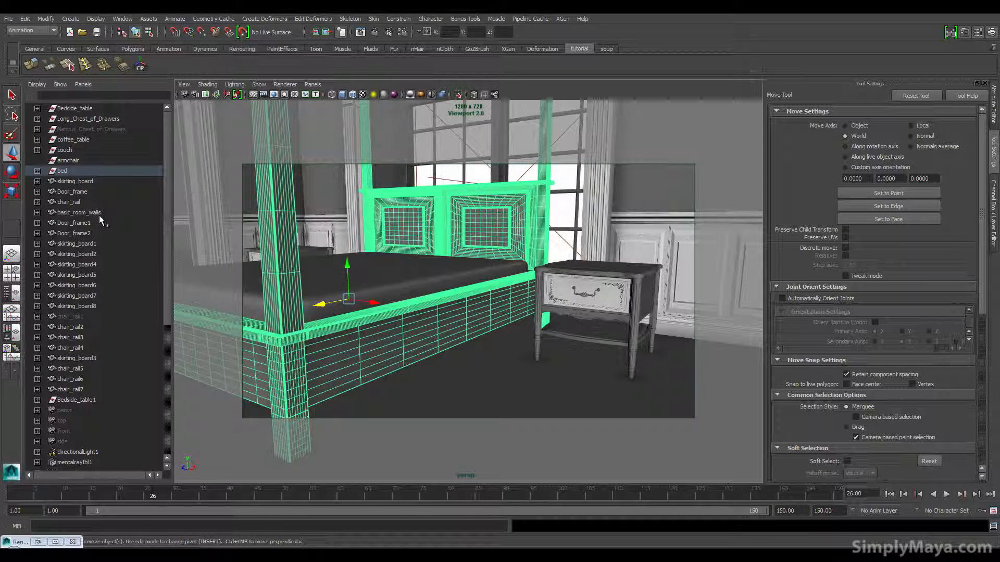
left_click(37, 171)
left_click(62, 203)
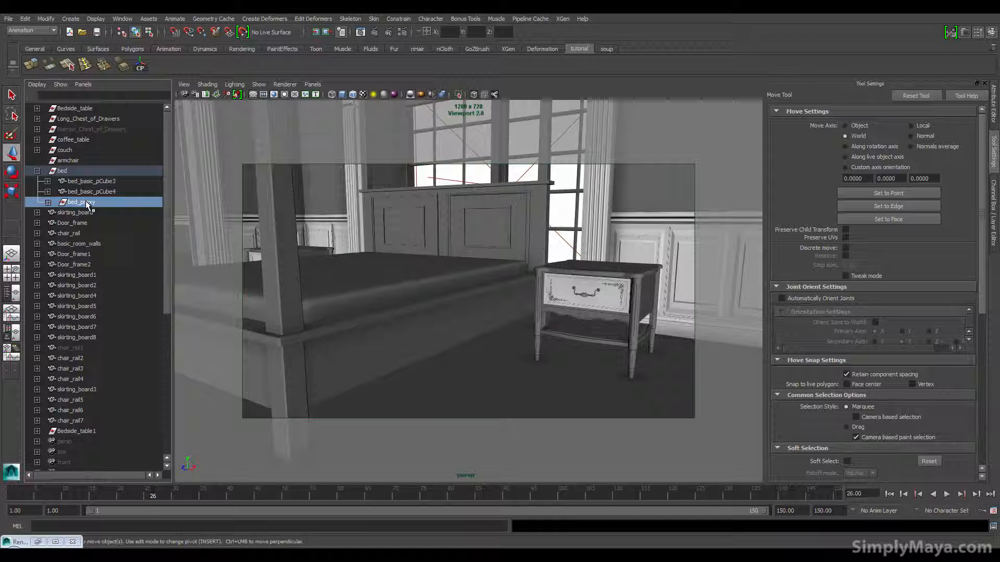
key("shift+h")
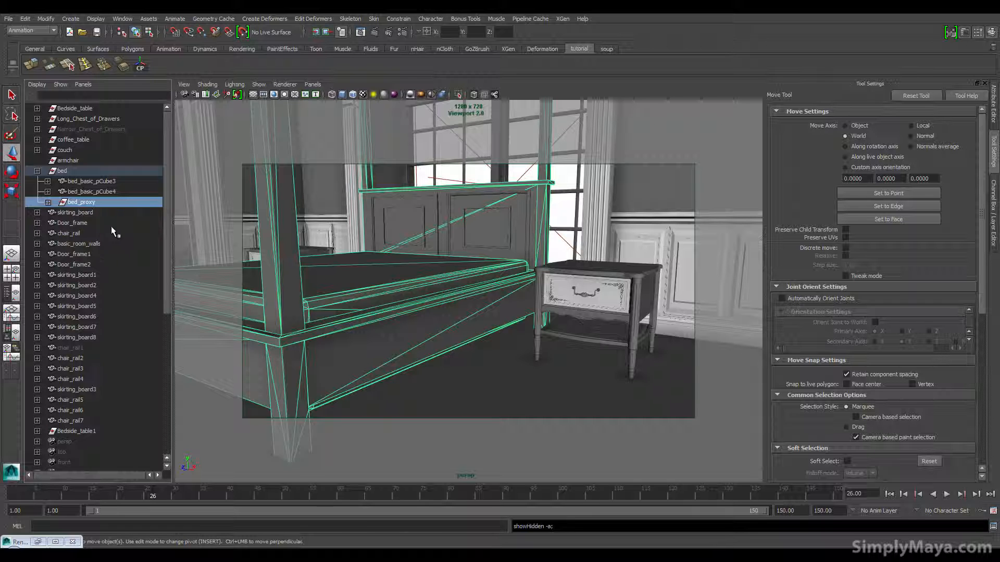
Step: Inspect the bedside table's legs, a wainscot wall panel and the chair rail above it by selecting each
left_click(639, 323)
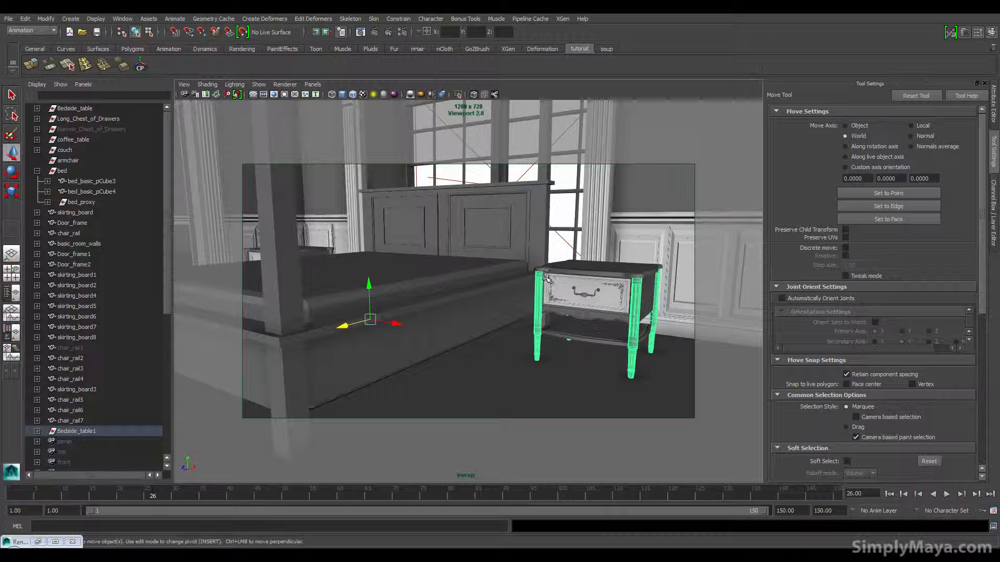
left_click_drag(636, 273, 617, 244, "alt")
left_click(616, 240)
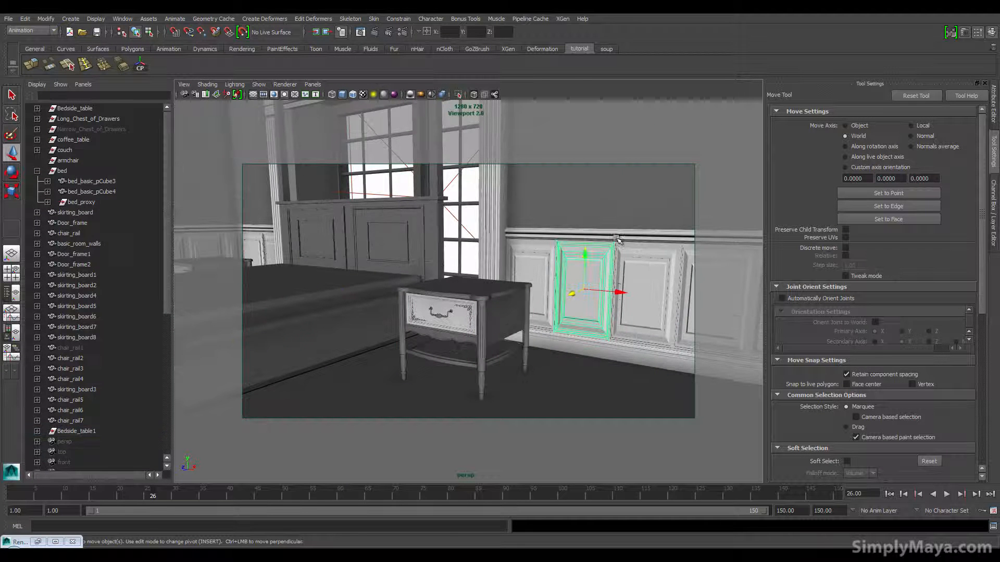
left_click(599, 354)
left_click(605, 242)
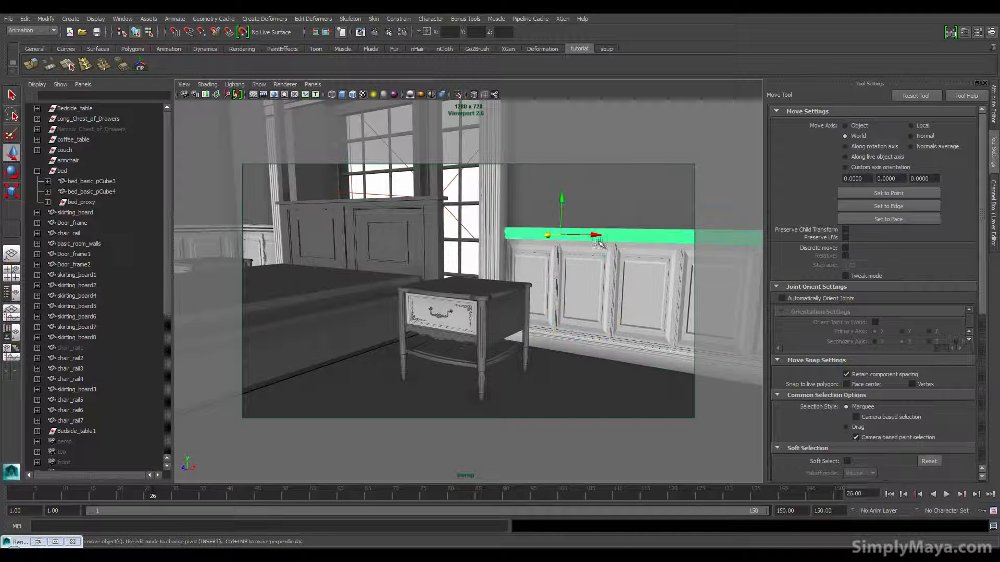
Step: Examine the ceiling mouldings and survey the whole bedroom with the four-poster bed
left_click_drag(605, 241, 522, 165, "alt")
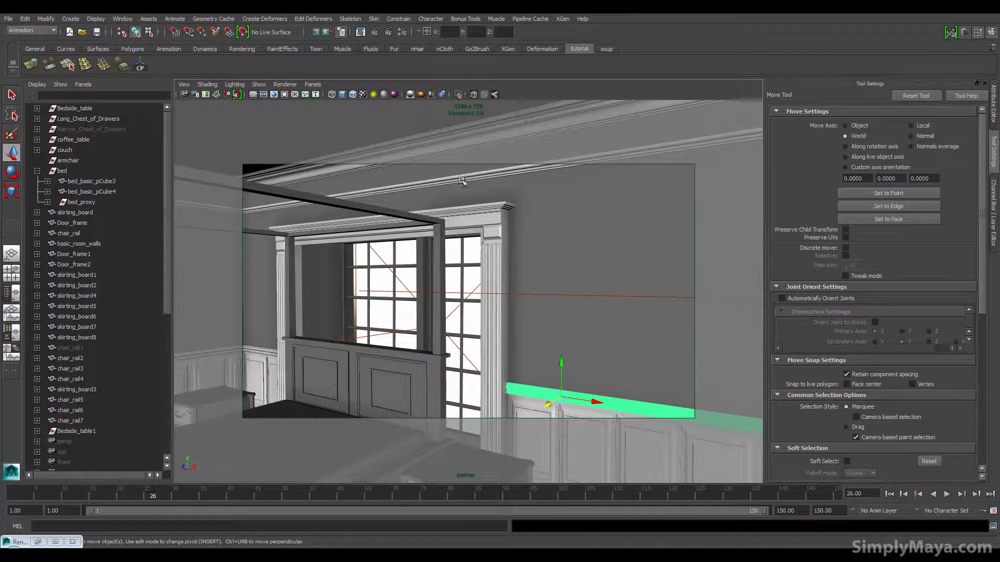
middle_click_drag(369, 294, 563, 221, "alt")
right_click_drag(395, 281, 311, 319, "alt")
middle_click_drag(311, 318, 412, 270, "alt")
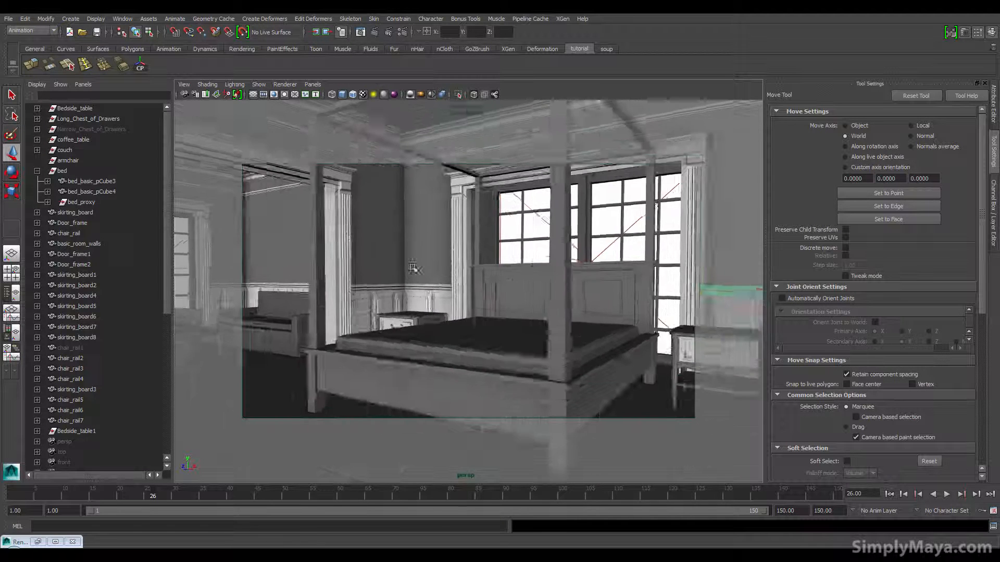
left_click_drag(413, 270, 424, 302, "alt")
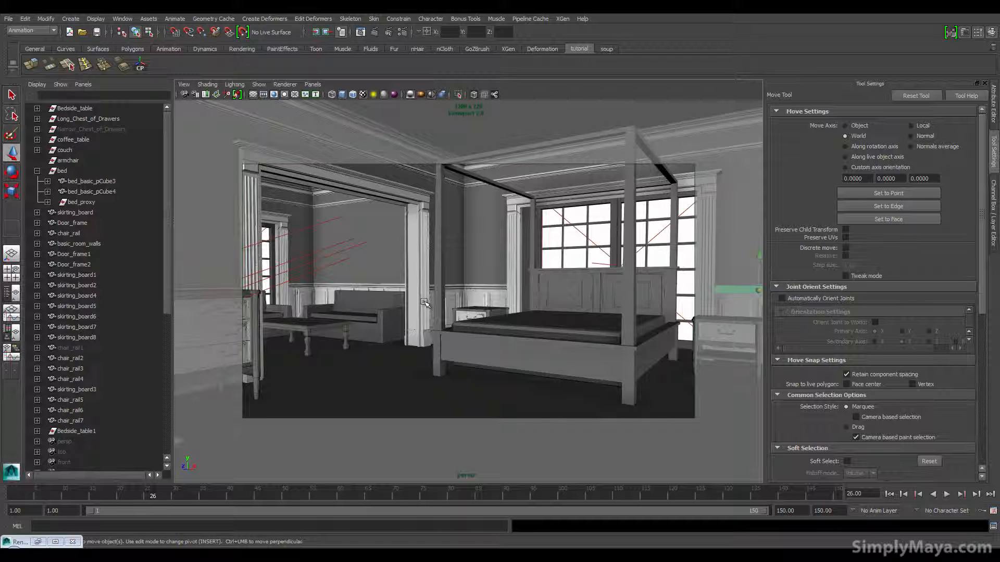
left_click_drag(456, 319, 499, 308, "alt")
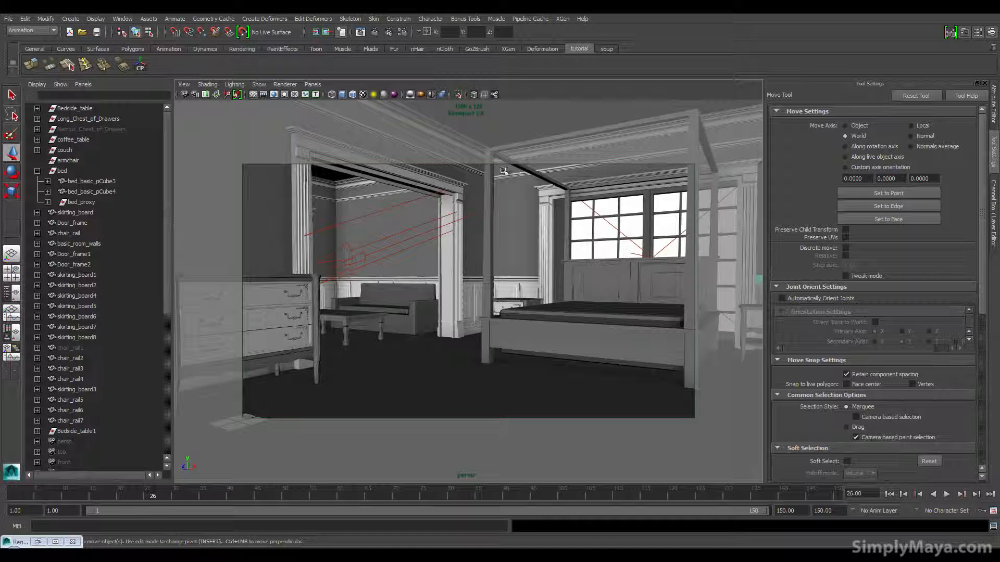
Step: Try pulling the large window frame behind the bed out into the room to inspect its glazing bars, and undo the move
left_click_drag(561, 199, 424, 368, "alt")
left_click(495, 226)
middle_click_drag(424, 369, 362, 377, "alt")
right_click_drag(365, 367, 636, 345, "alt")
middle_click_drag(612, 339, 556, 336, "alt")
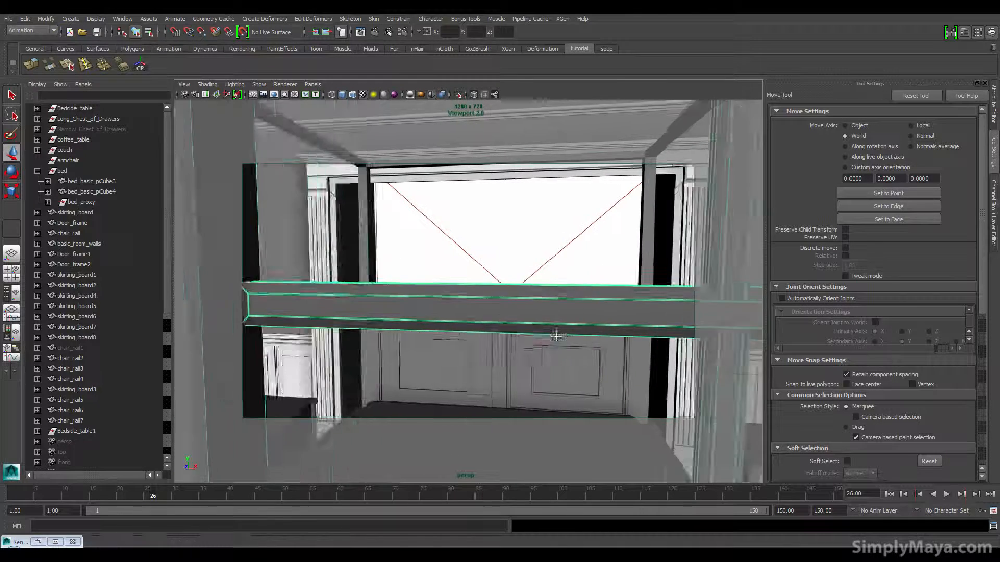
right_click_drag(556, 336, 431, 345, "alt")
middle_click_drag(640, 322, 536, 316, "alt")
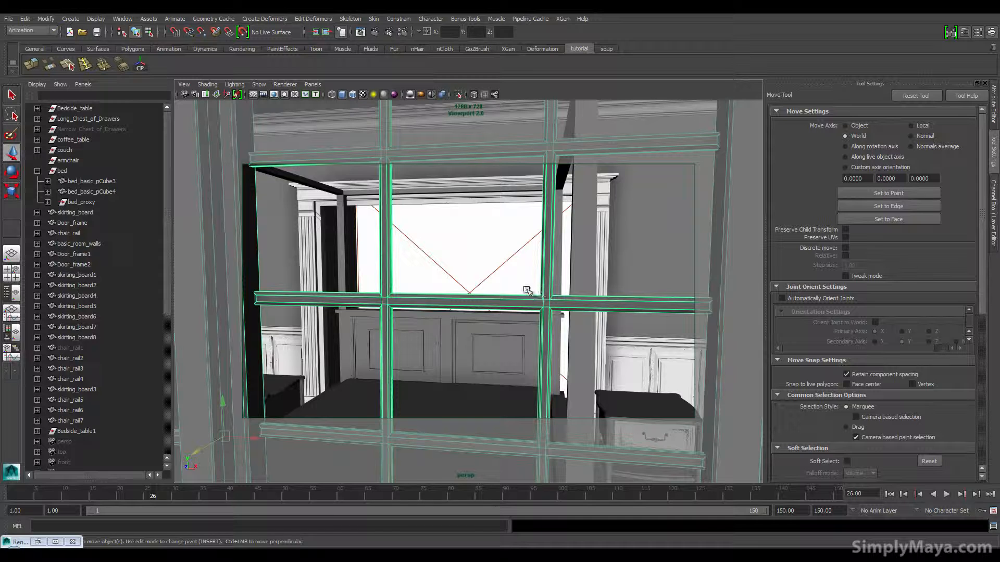
right_click_drag(519, 300, 376, 298, "alt")
left_click_drag(433, 344, 436, 317, "alt")
right_click_drag(438, 315, 334, 310, "alt")
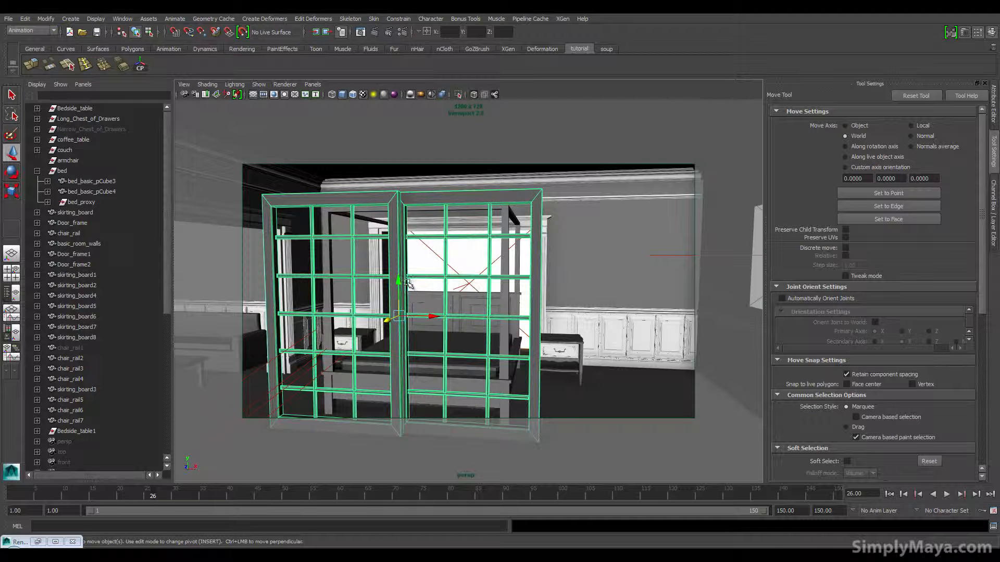
left_click_drag(409, 284, 416, 248, "alt")
left_click_drag(403, 306, 419, 291, "alt")
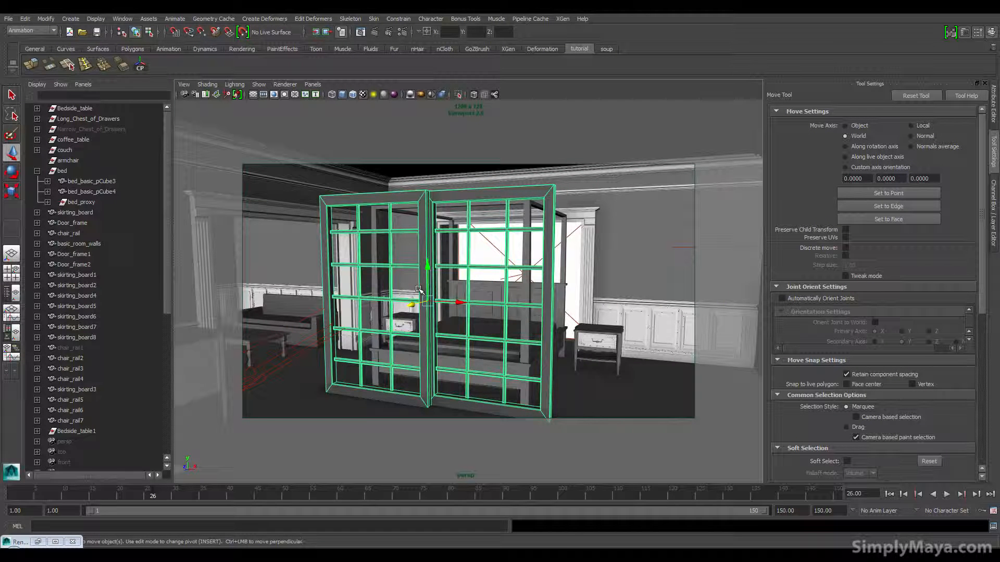
key("ctrl+z")
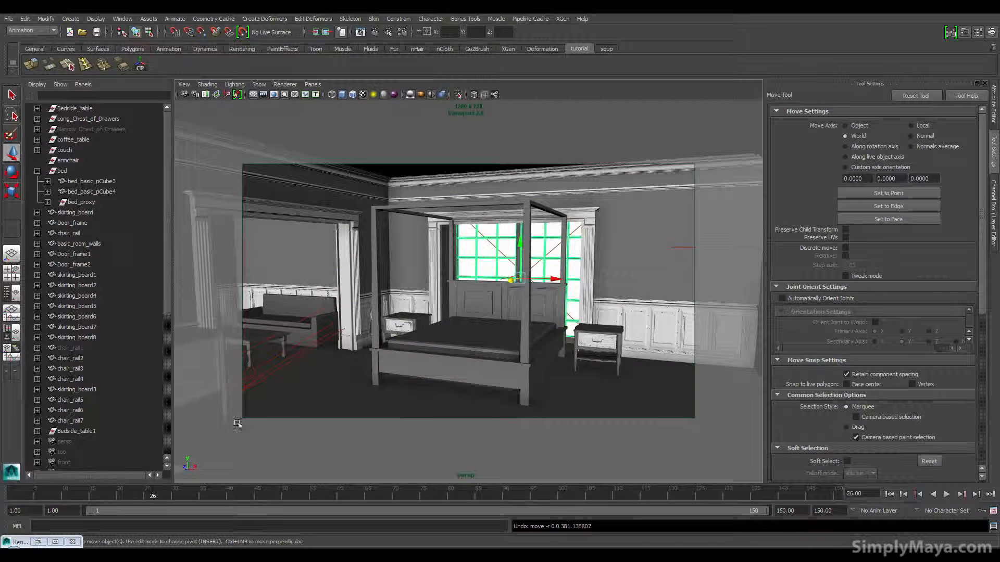
Step: Bring up the Render View to examine the finished room render, moving its window aside to compare with the scene
left_click(43, 541)
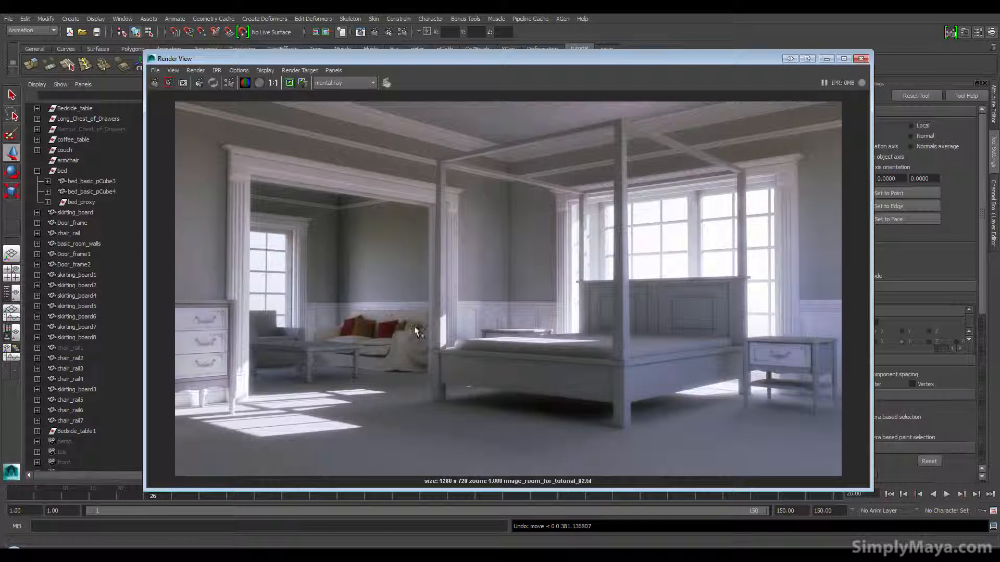
left_click_drag(470, 61, 816, 59)
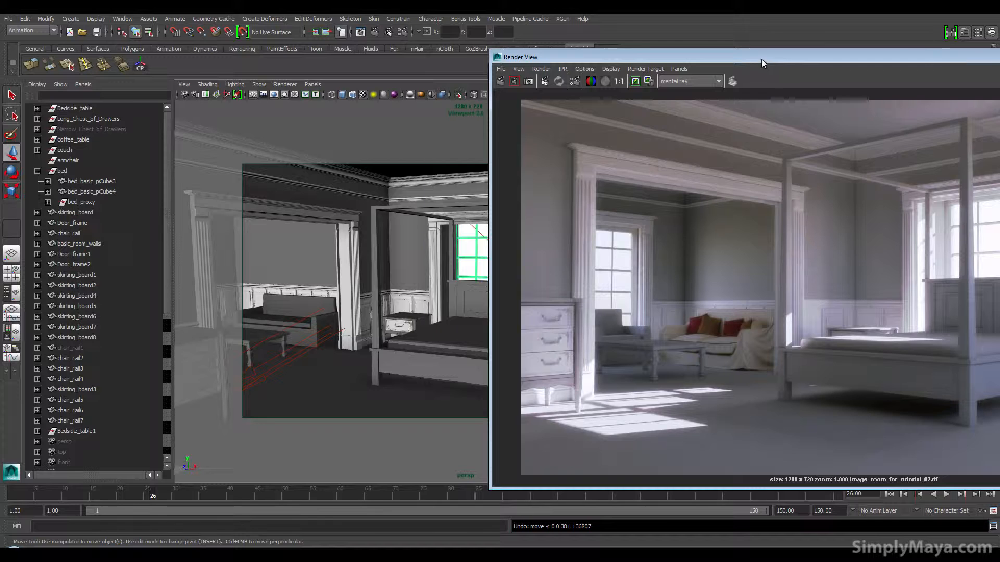
left_click_drag(761, 58, 412, 42)
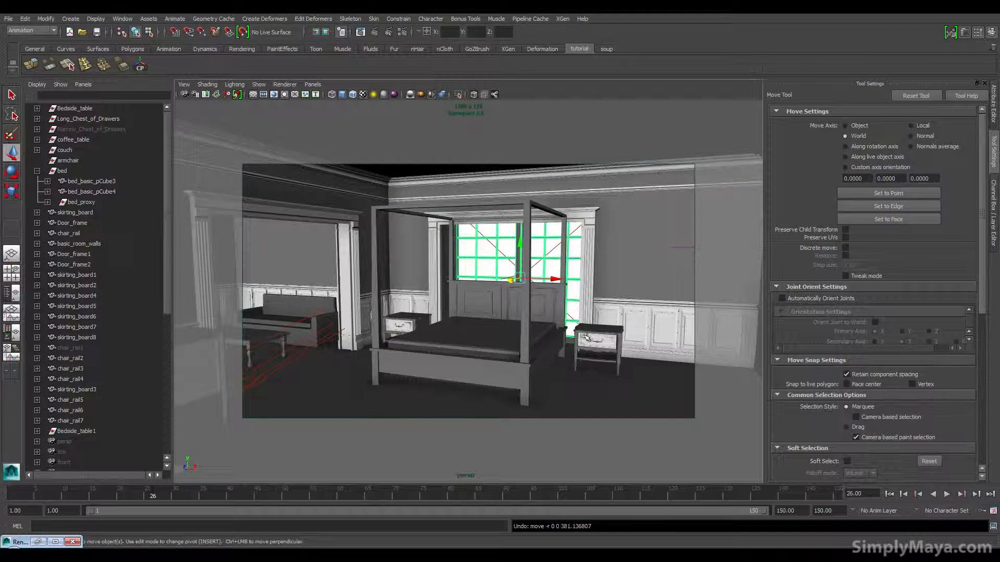
Step: Switch to Nuke and play the turntable render of the chest of drawers
left_click_drag(586, 337, 413, 392, "alt")
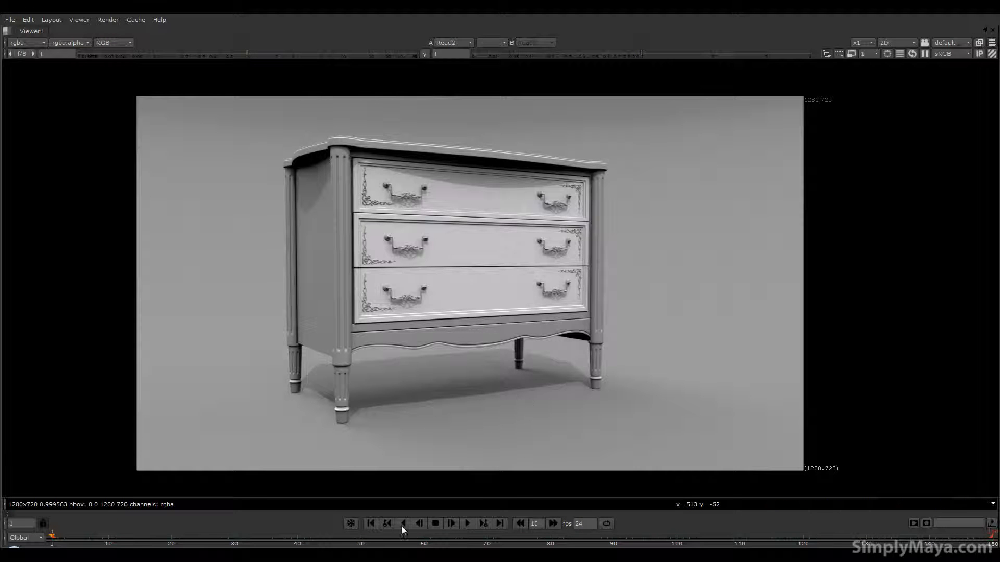
left_click(467, 523)
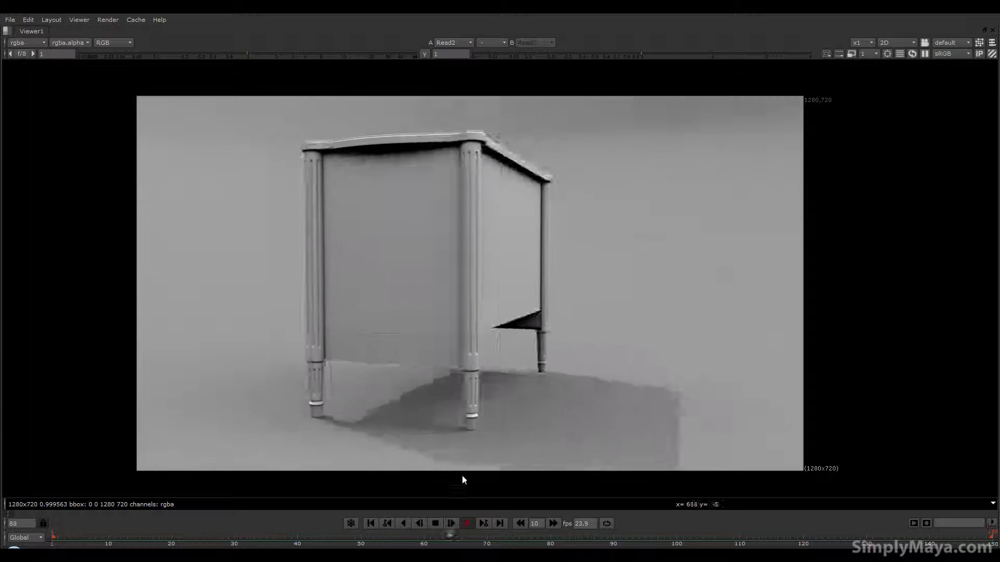
Step: Show the bedside table turntable, stop it and scrub through its frames to examine the drawer front, and scrub the chest of drawers turntable too
key("1")
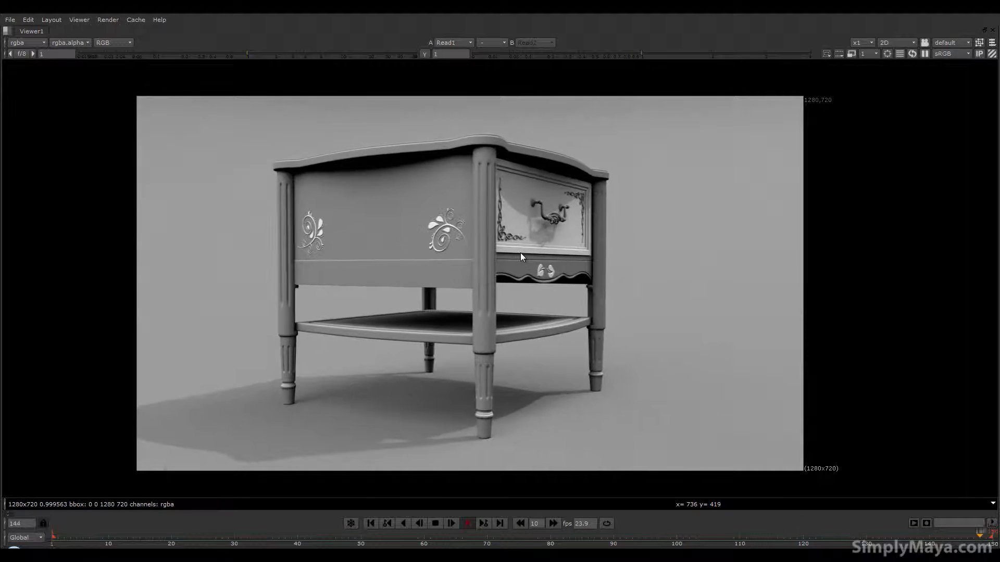
left_click(436, 524)
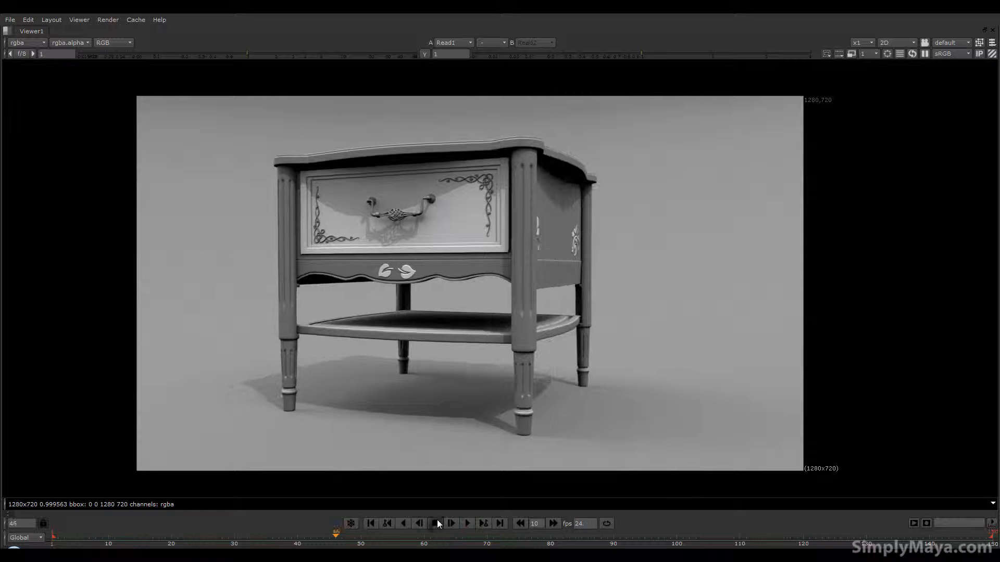
left_click_drag(634, 544, 133, 537)
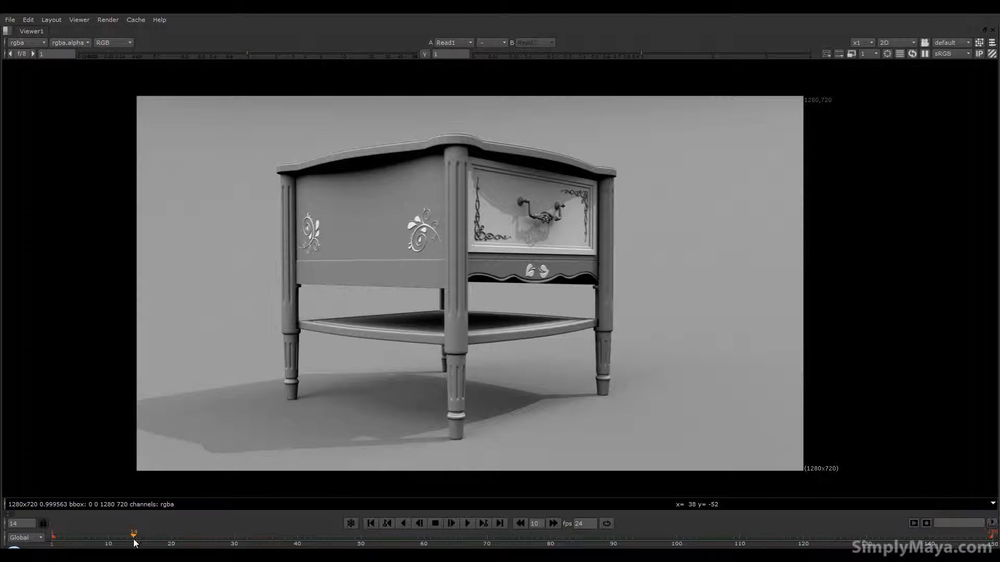
left_click_drag(134, 539, 285, 536)
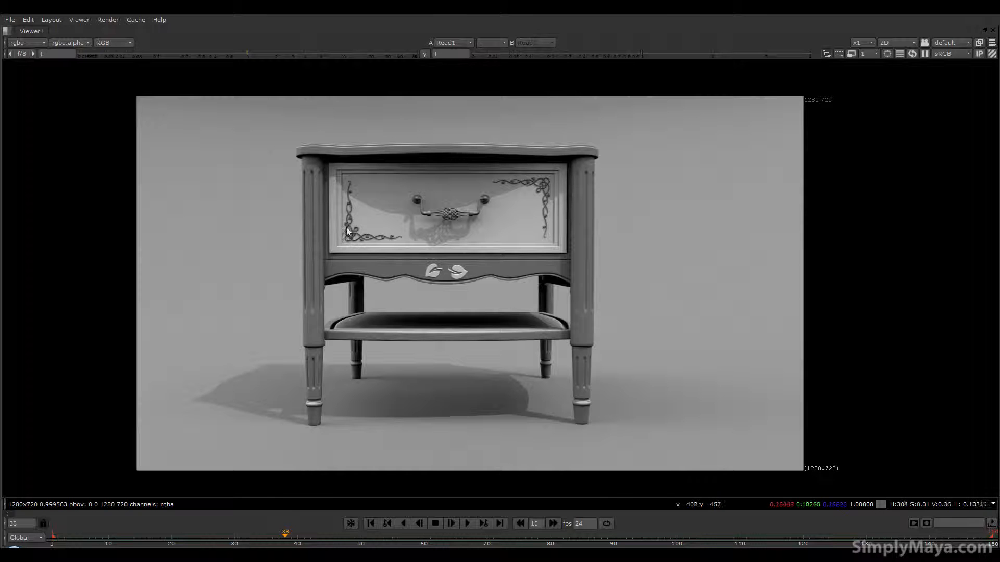
left_click_drag(285, 532, 334, 534)
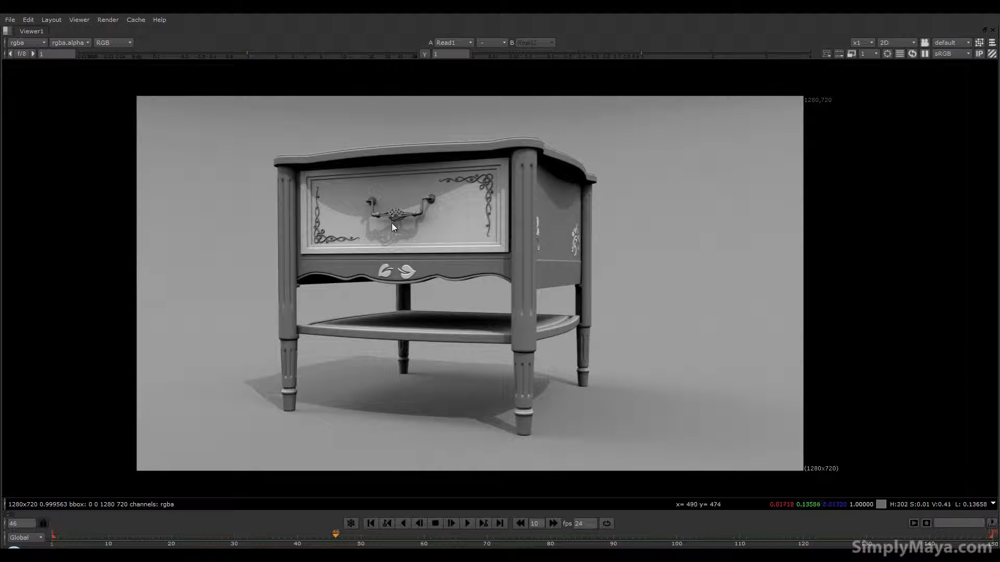
key("2")
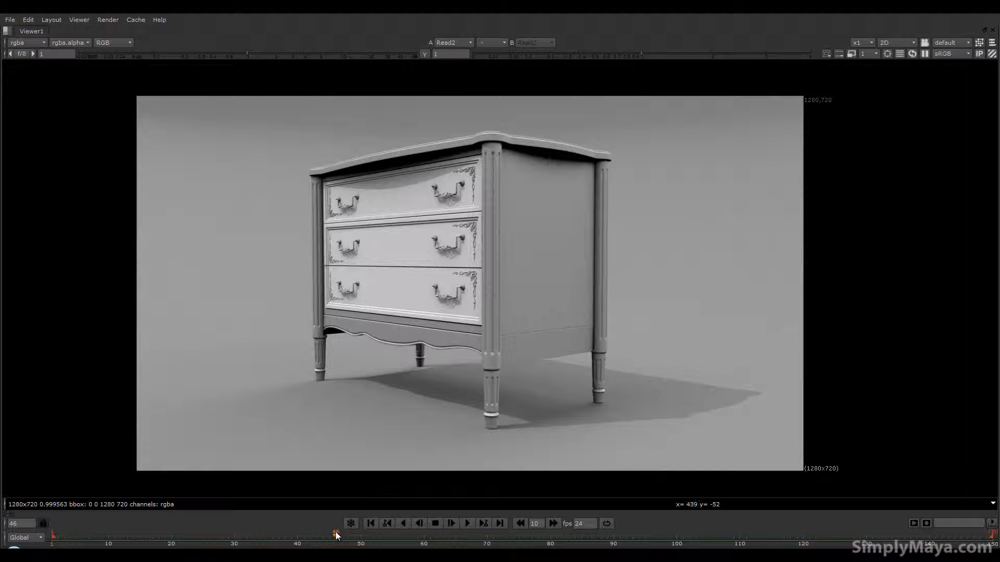
left_click_drag(335, 532, 558, 529)
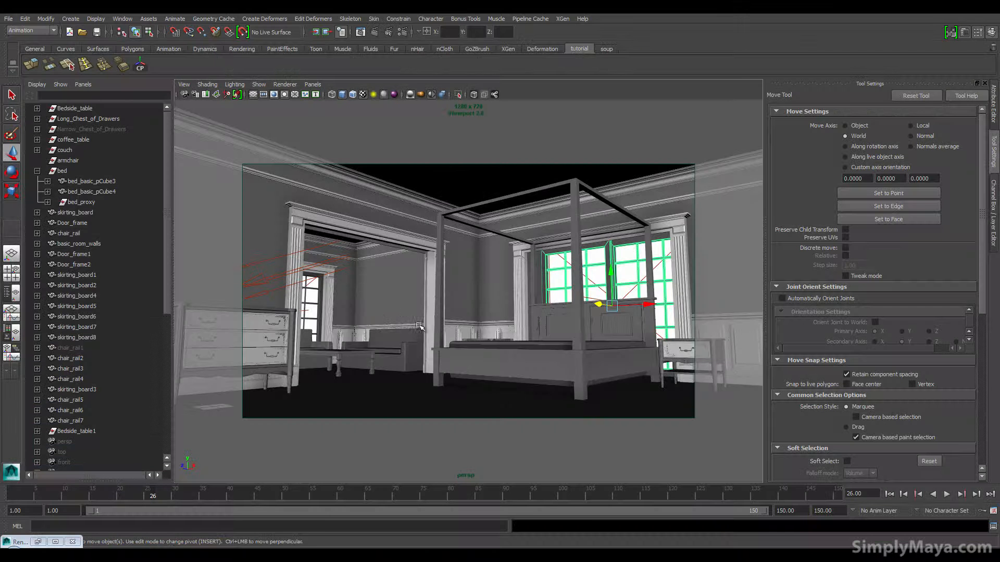
Step: Switch to Maya, survey the bedroom with the four-poster bed and adjoining sitting area, and bring up the finished room render for comparison
left_click_drag(441, 231, 435, 219, "alt")
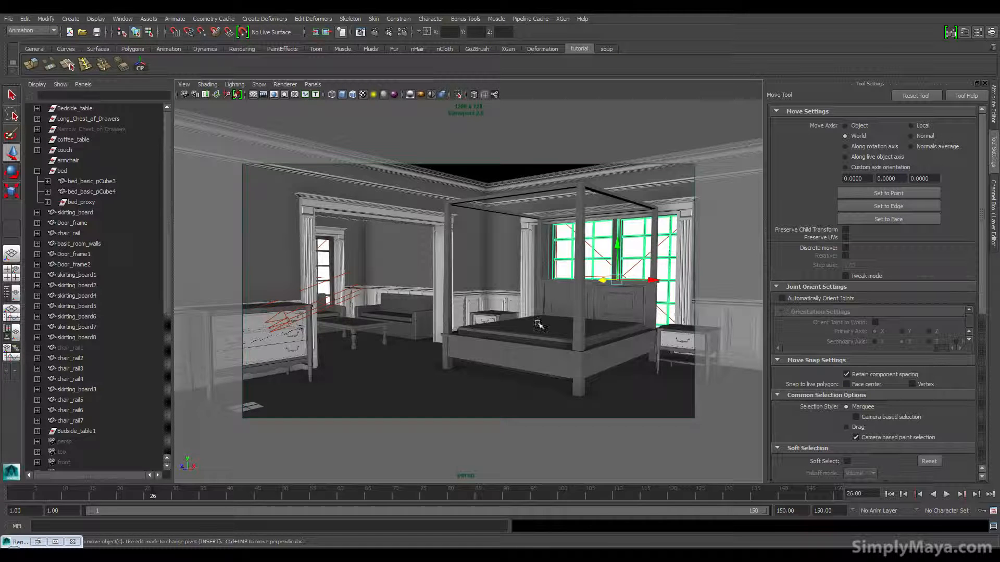
left_click_drag(496, 308, 478, 272, "alt")
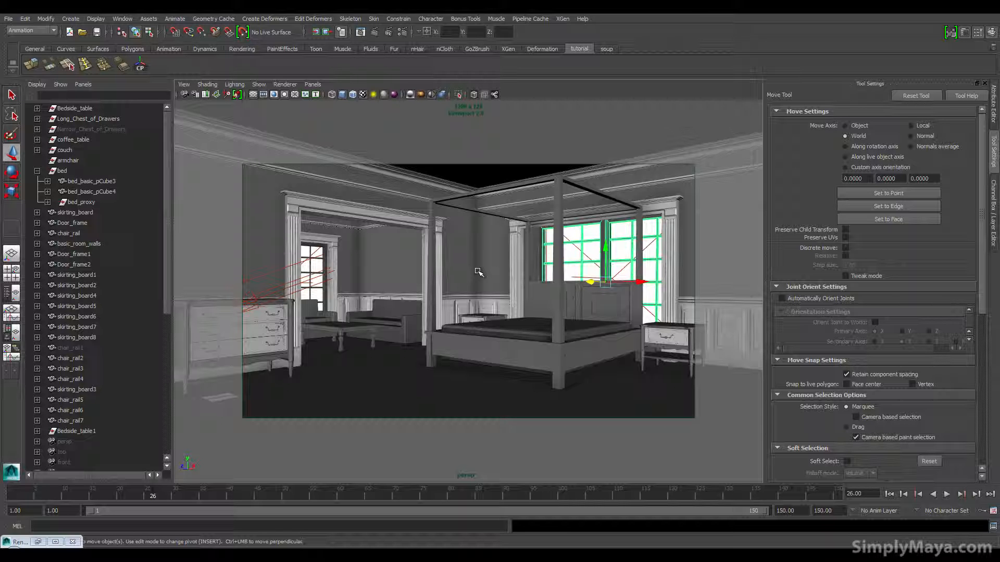
scroll(496, 341, "up", 5)
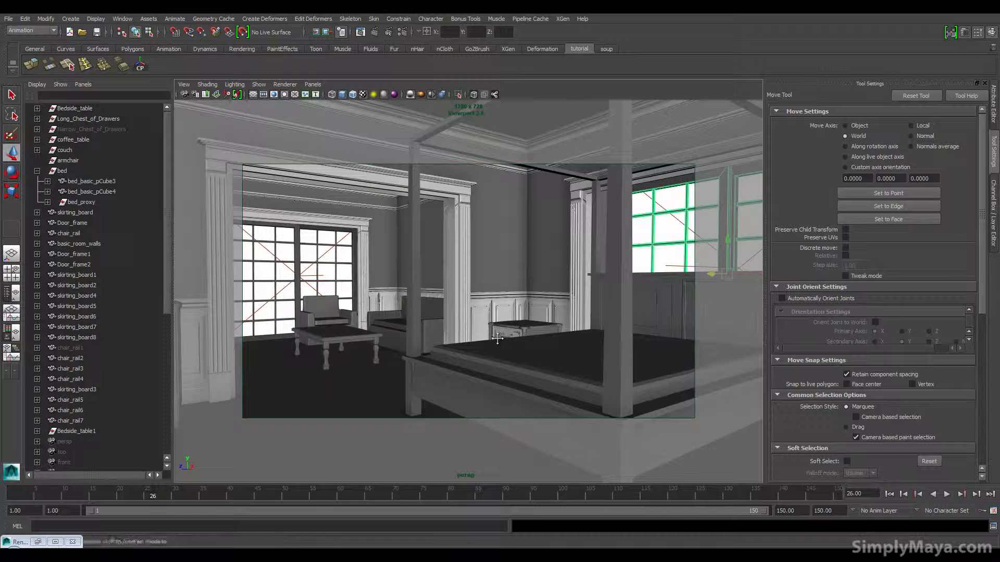
scroll(497, 338, "down", 5)
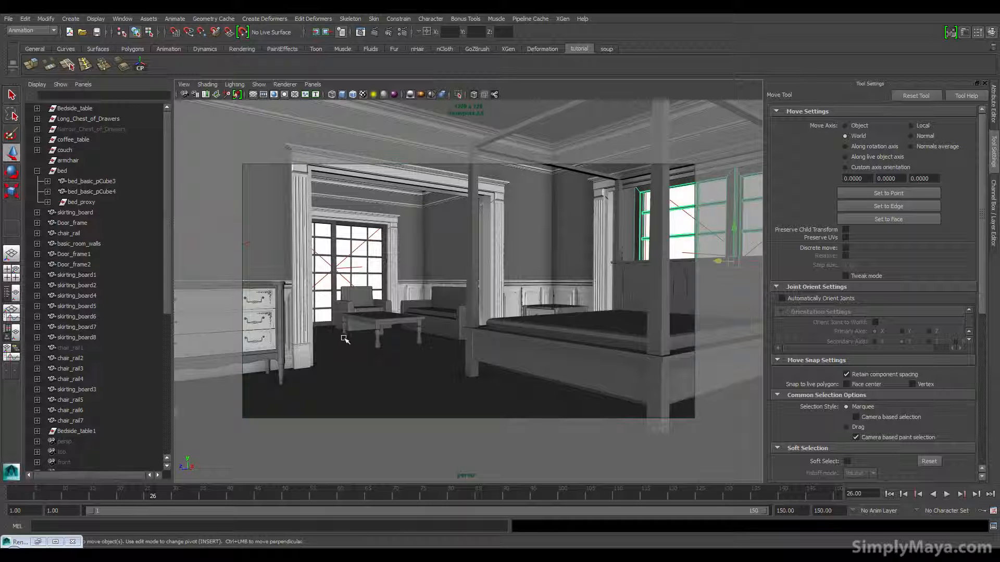
scroll(411, 325, "up", 3)
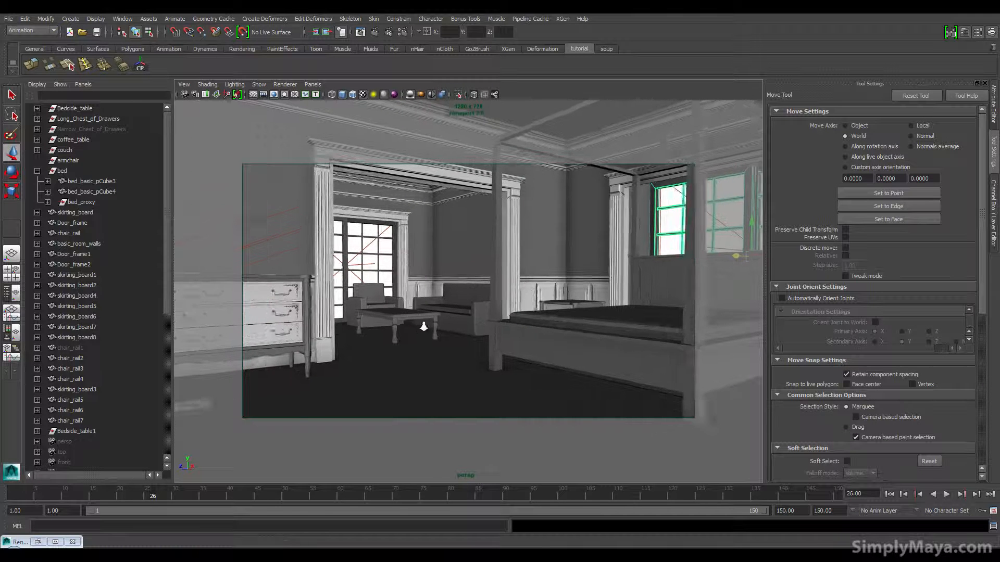
scroll(423, 327, "up", 2)
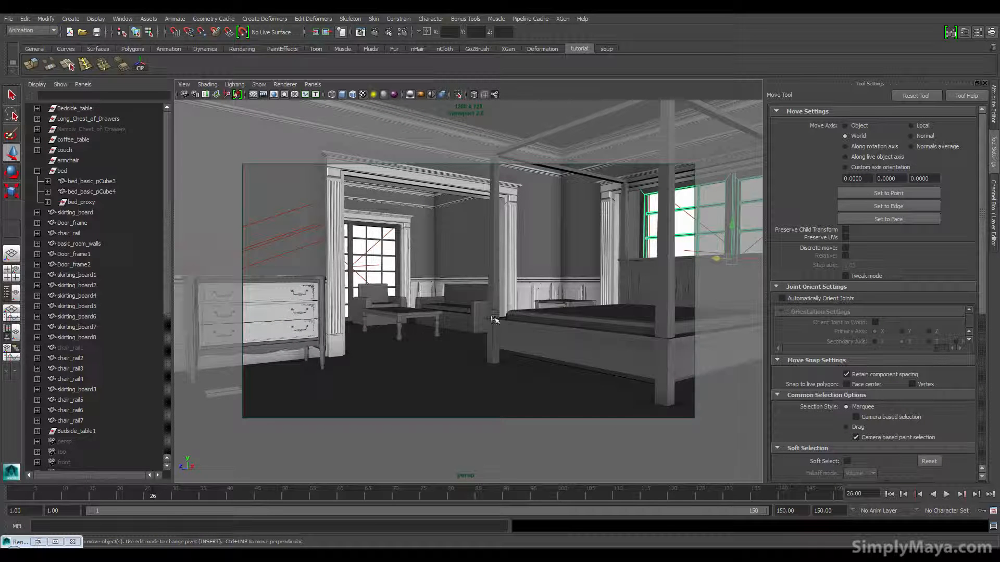
scroll(495, 320, "up", 4)
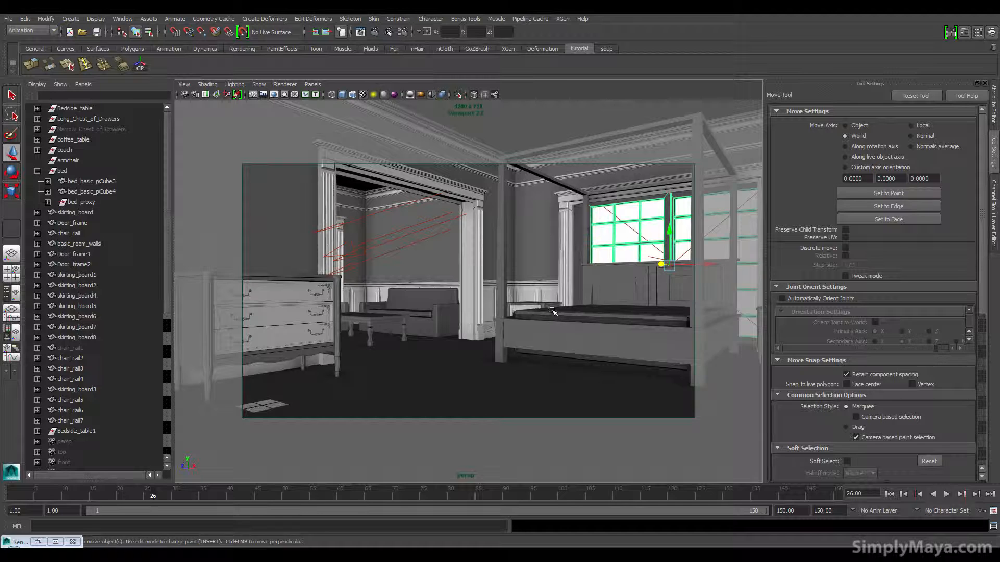
scroll(552, 311, "up", 2)
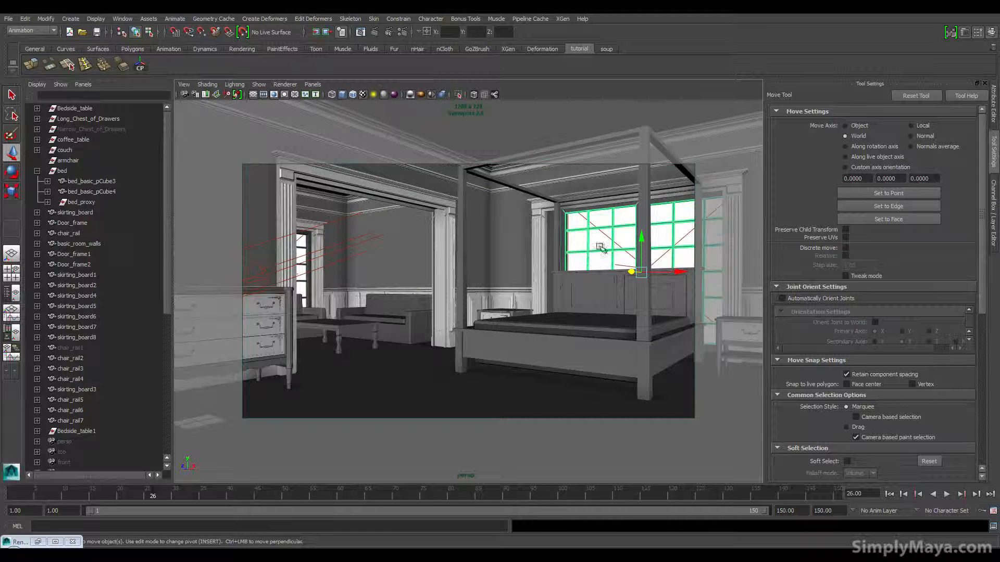
scroll(409, 324, "down", 4)
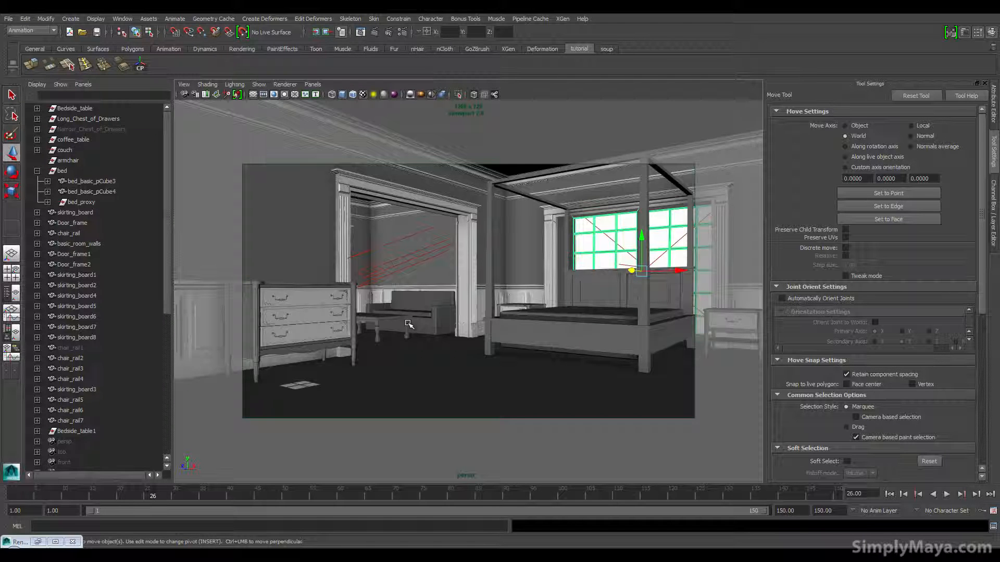
middle_click_drag(482, 327, 452, 326, "alt")
left_click_drag(451, 325, 426, 326, "alt")
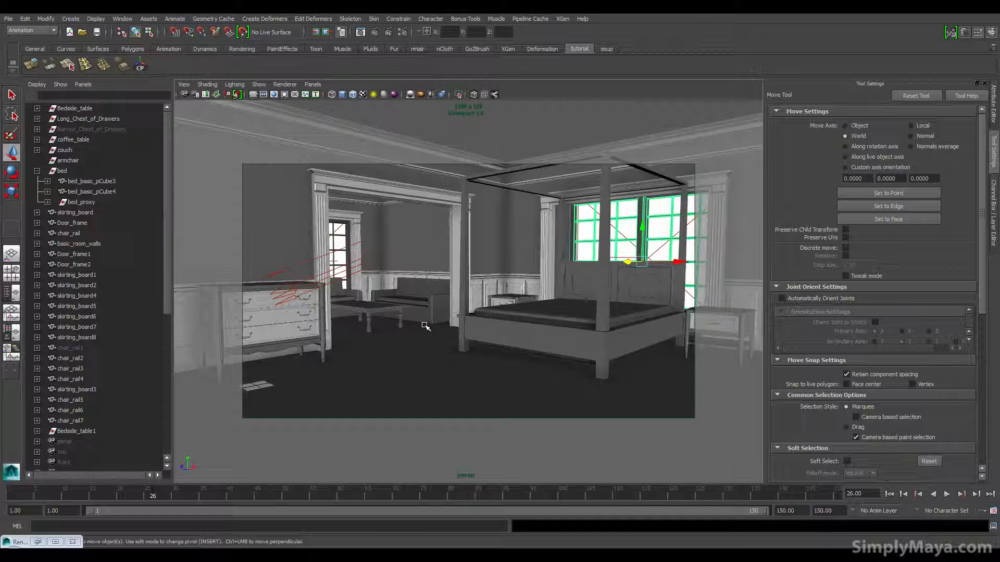
left_click(38, 541)
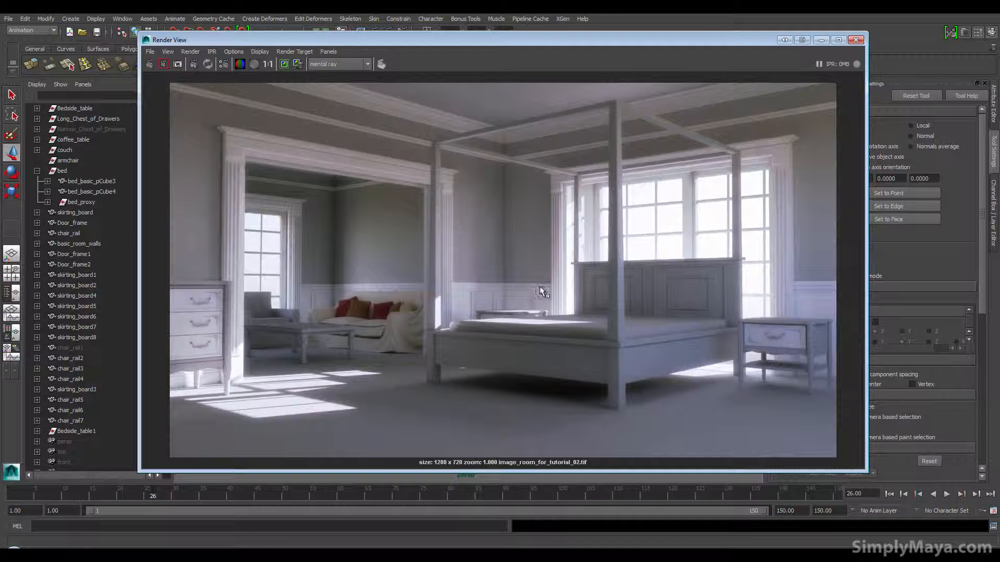